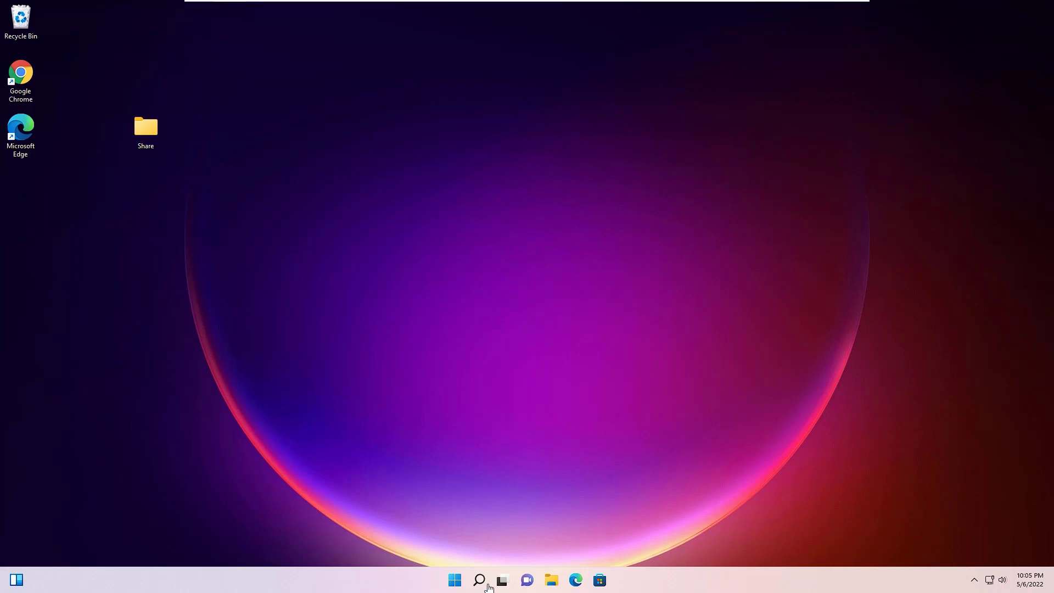
# Go from Search to Control Panel, then Network and Internet, then Network and Sharing Center.
pyautogui.moveTo(488, 587)
pyautogui.click(470, 488)
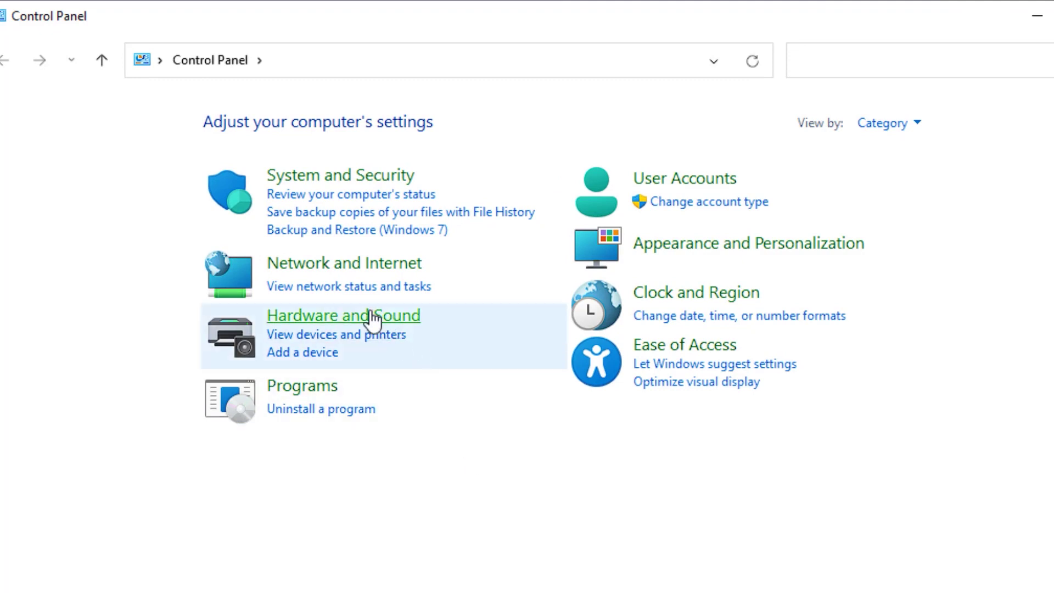
pyautogui.click(362, 270)
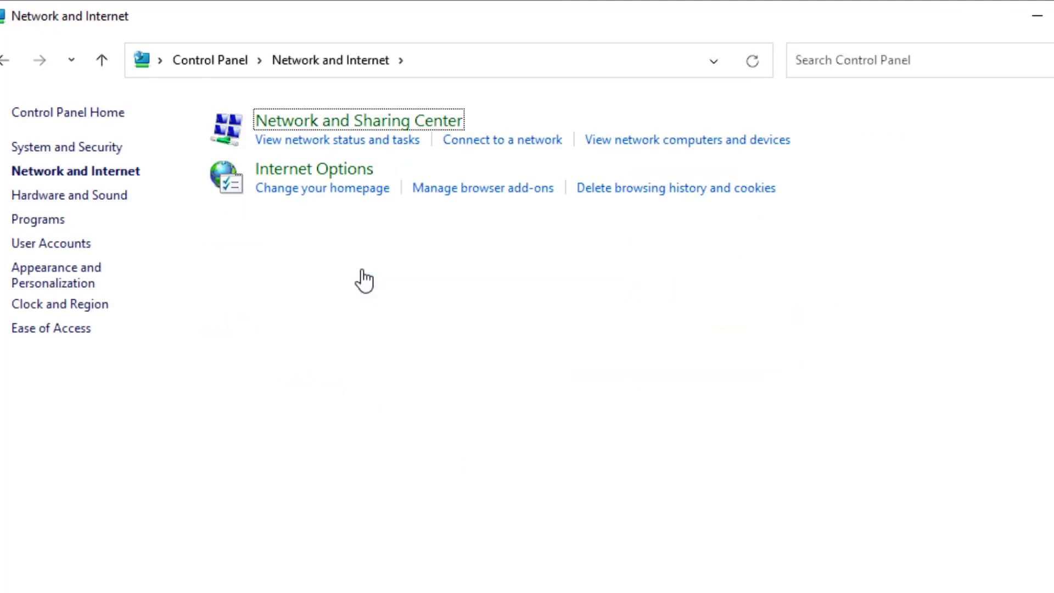
pyautogui.click(439, 125)
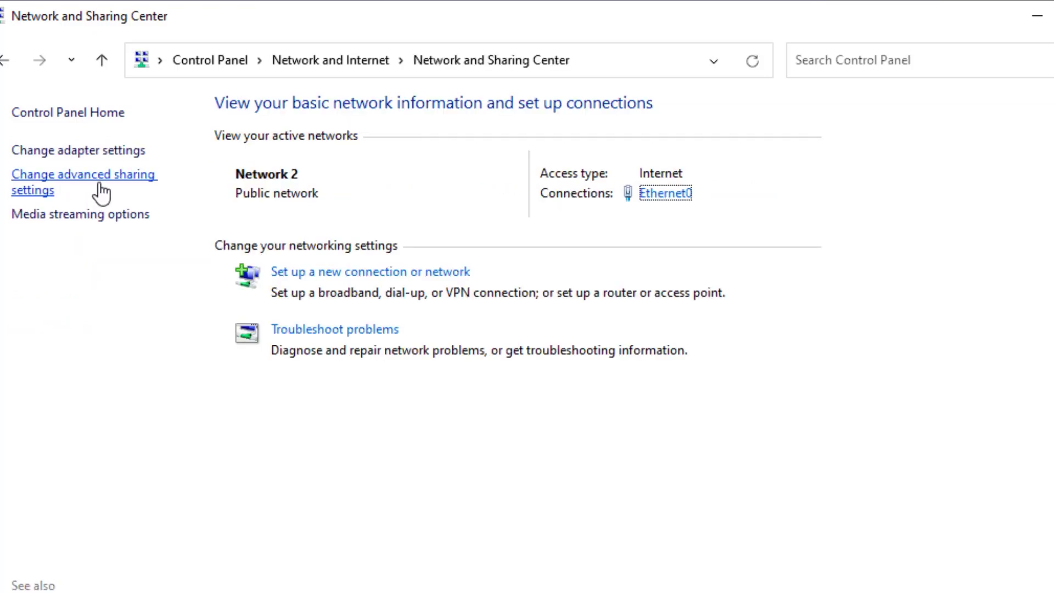
# Turn on public network discovery and turn off password protected sharing, then save the changes.
pyautogui.click(102, 193)
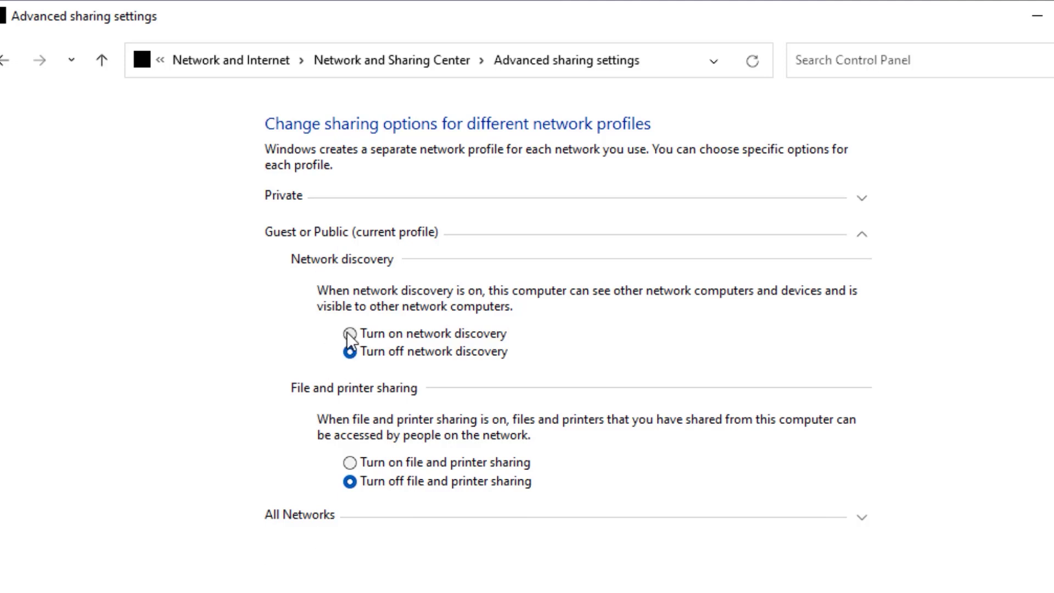
pyautogui.click(350, 334)
pyautogui.click(858, 199)
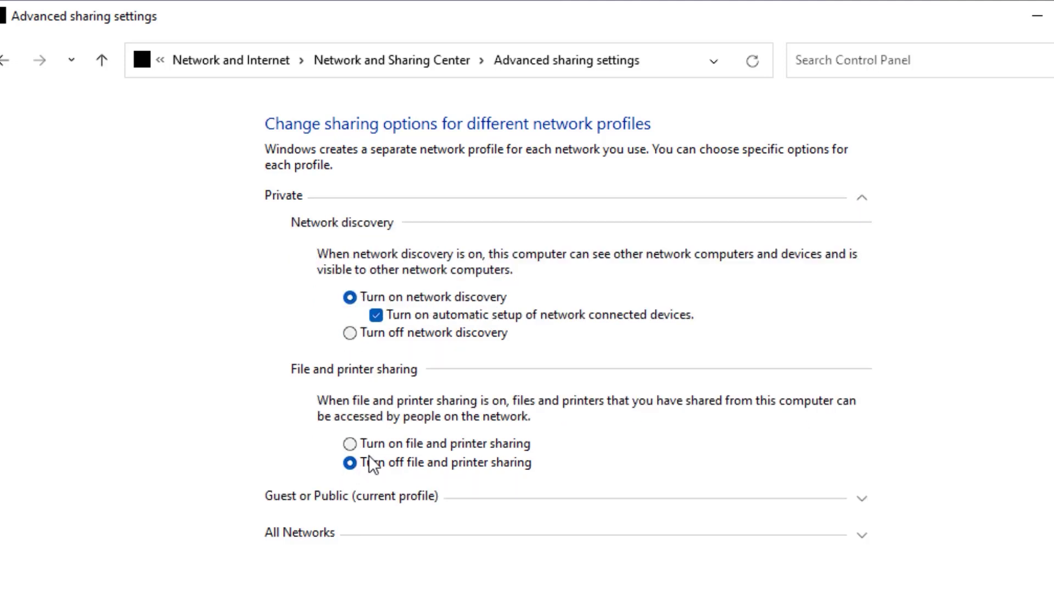
pyautogui.click(860, 543)
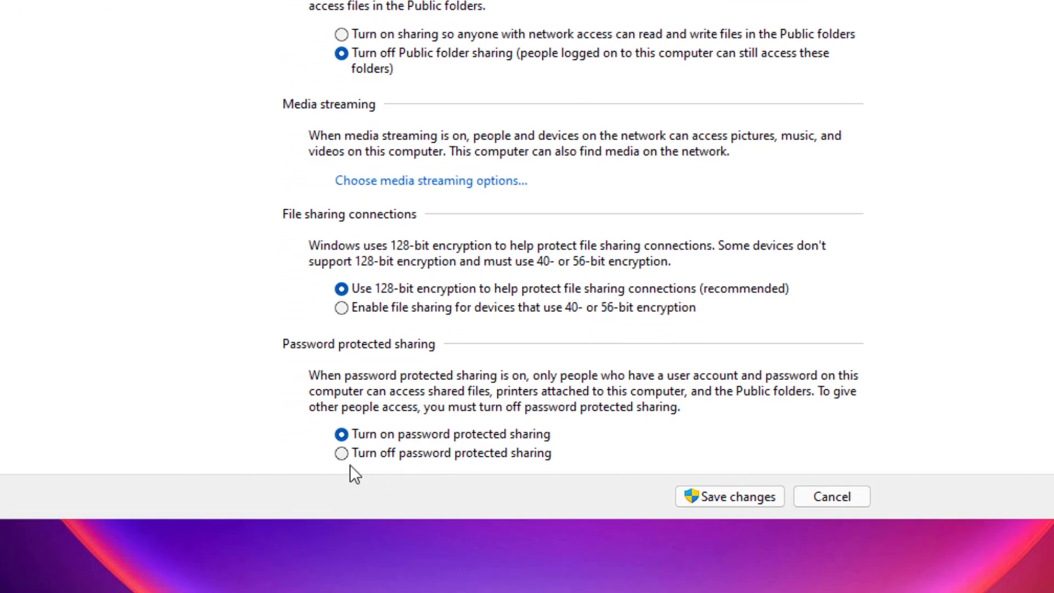
pyautogui.click(342, 452)
pyautogui.click(726, 500)
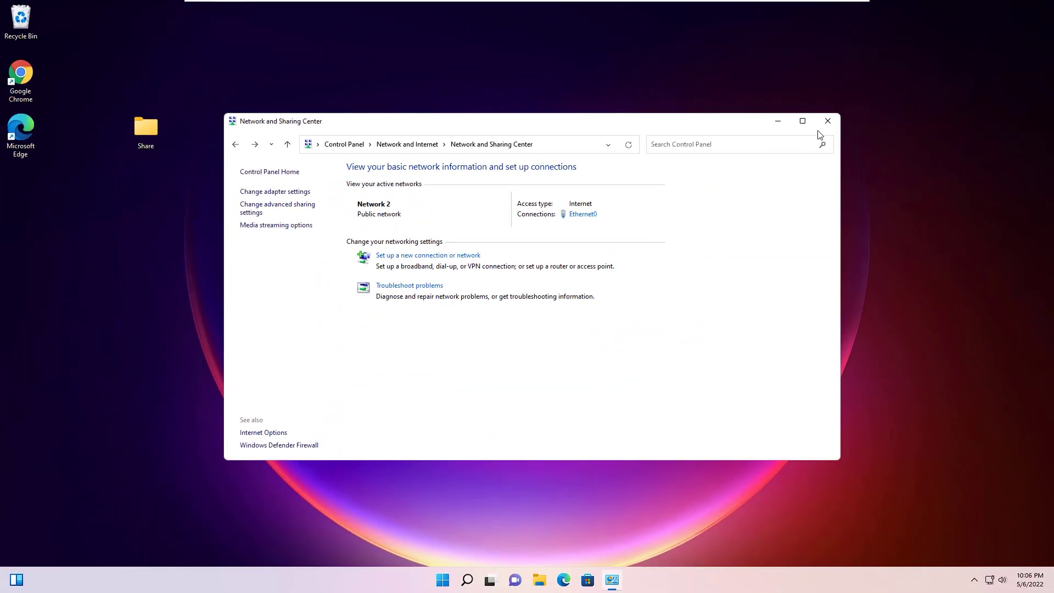
pyautogui.click(827, 120)
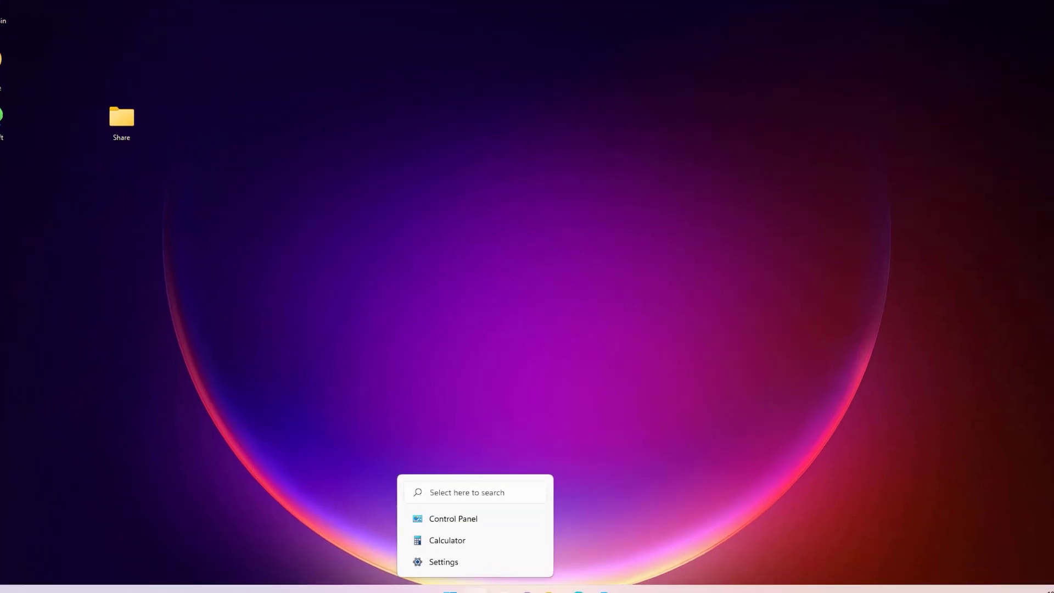
# Search for 'services' and launch the Services app.
pyautogui.click(479, 579)
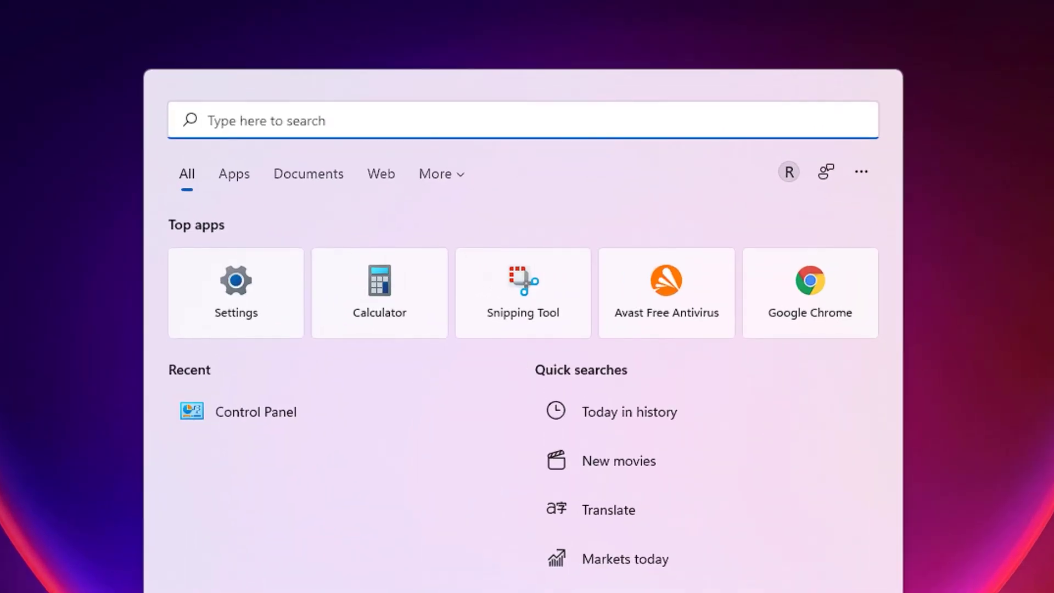
pyautogui.write('services')
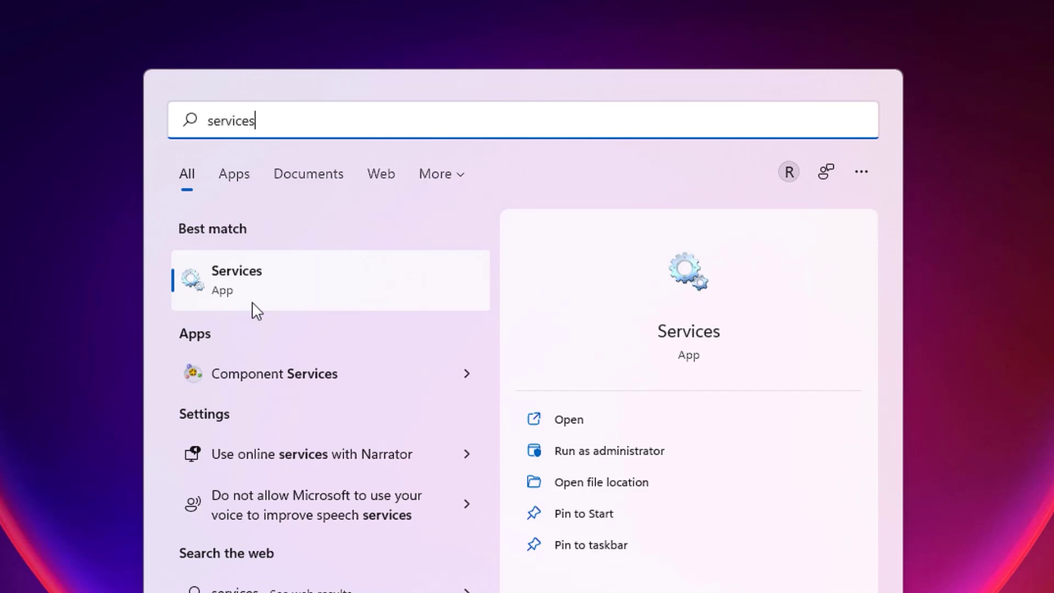
pyautogui.click(259, 302)
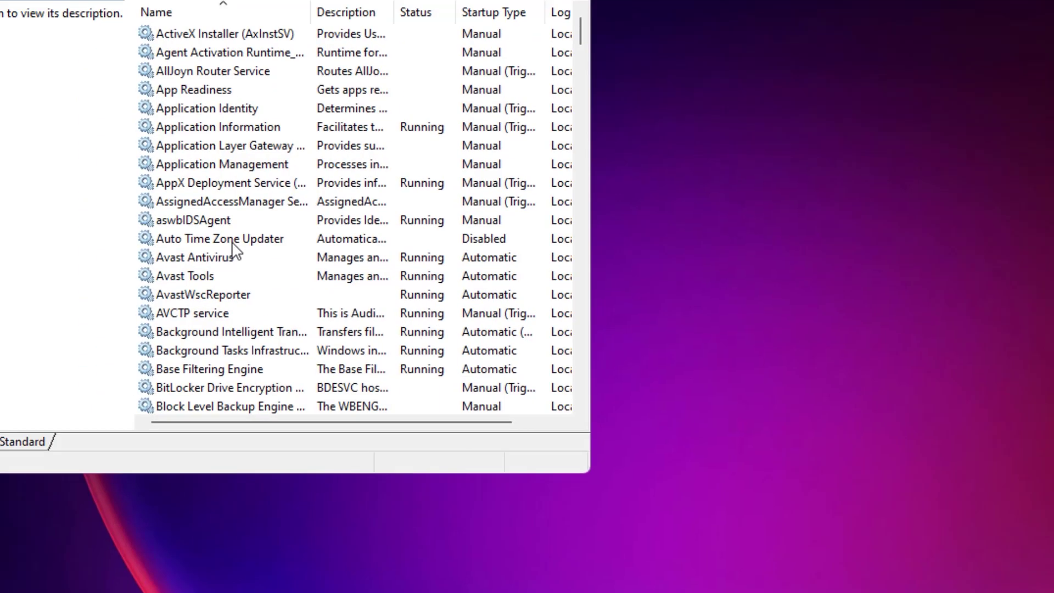
# Set the SSDP Discovery service's startup type to Automatic and apply it.
pyautogui.click(516, 352)
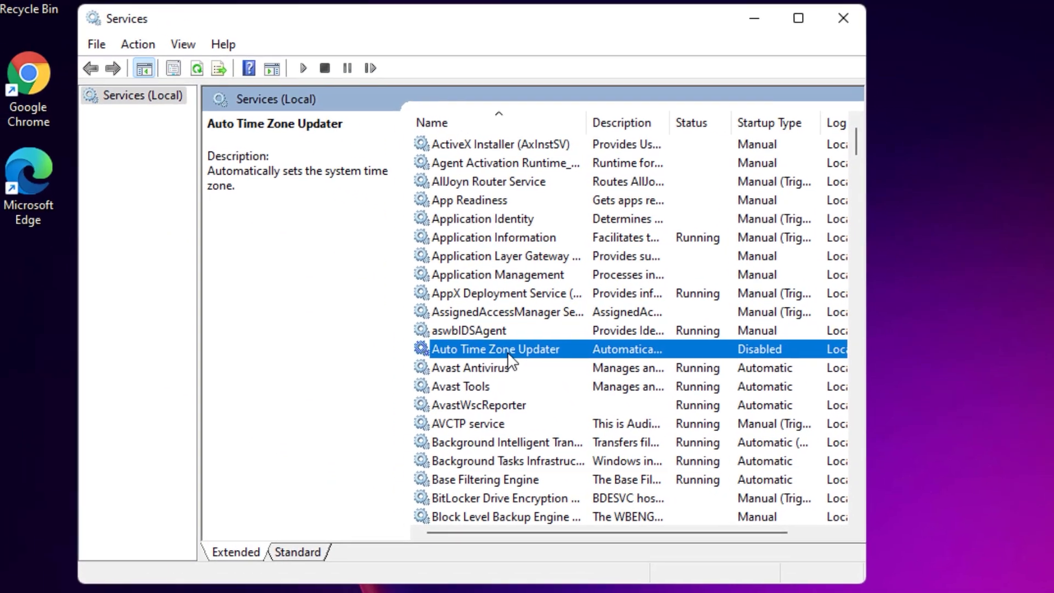
pyautogui.press('s')
pyautogui.press('s')
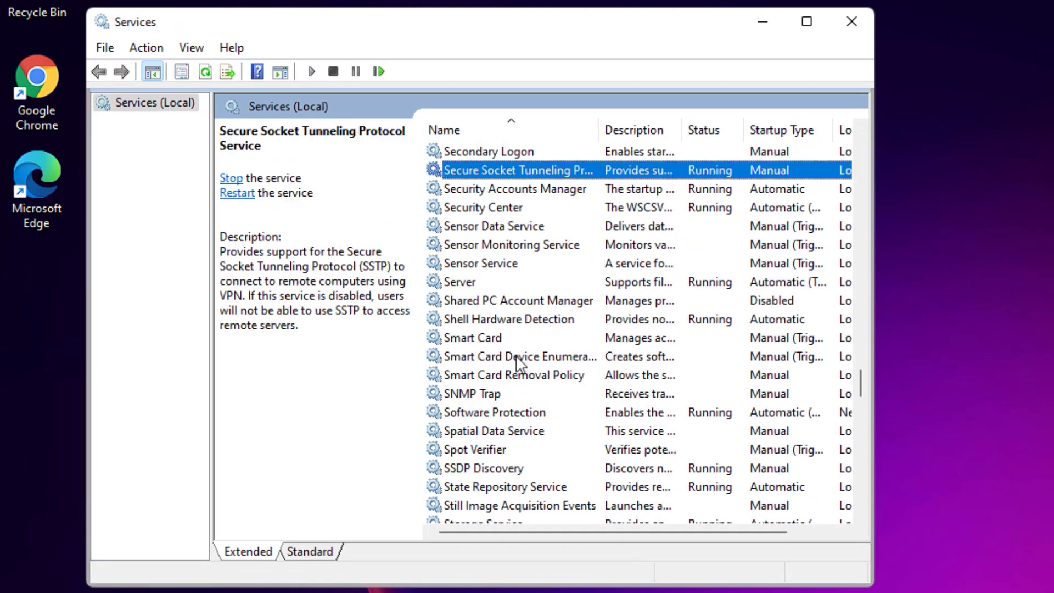
pyautogui.press('d')
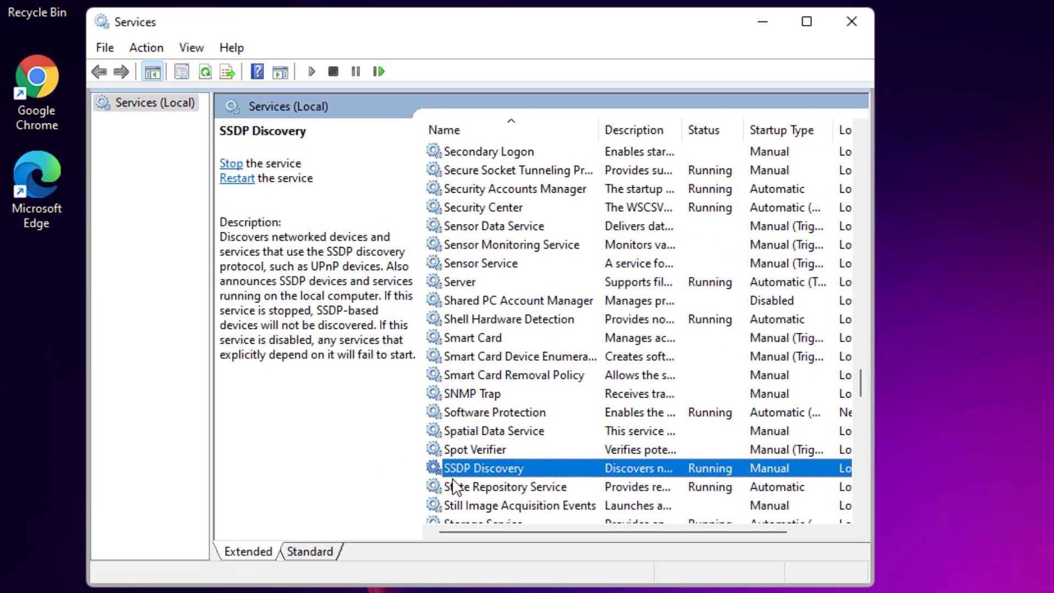
pyautogui.rightClick(482, 474)
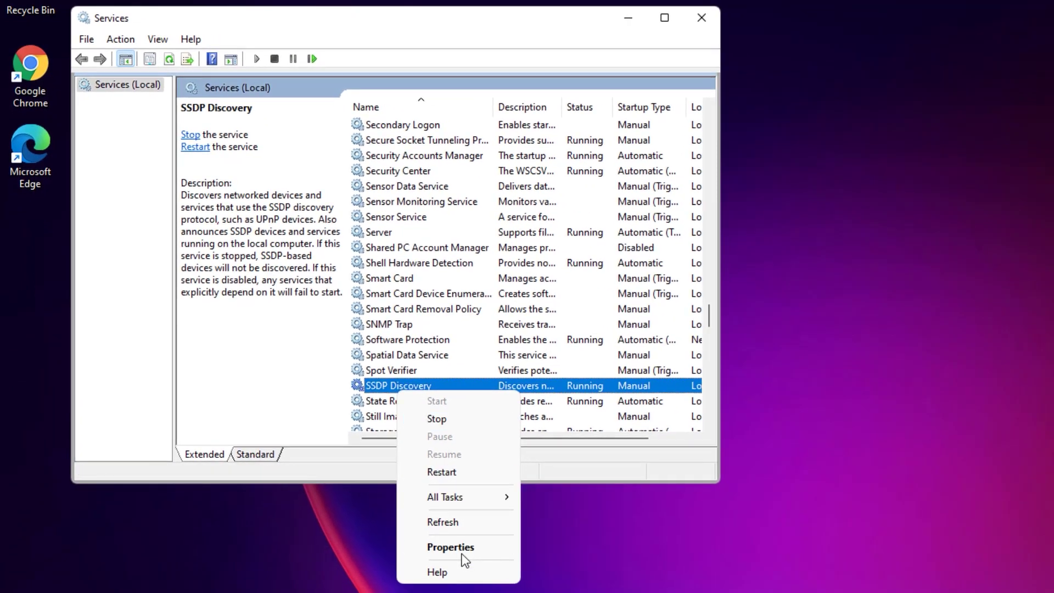
pyautogui.click(462, 554)
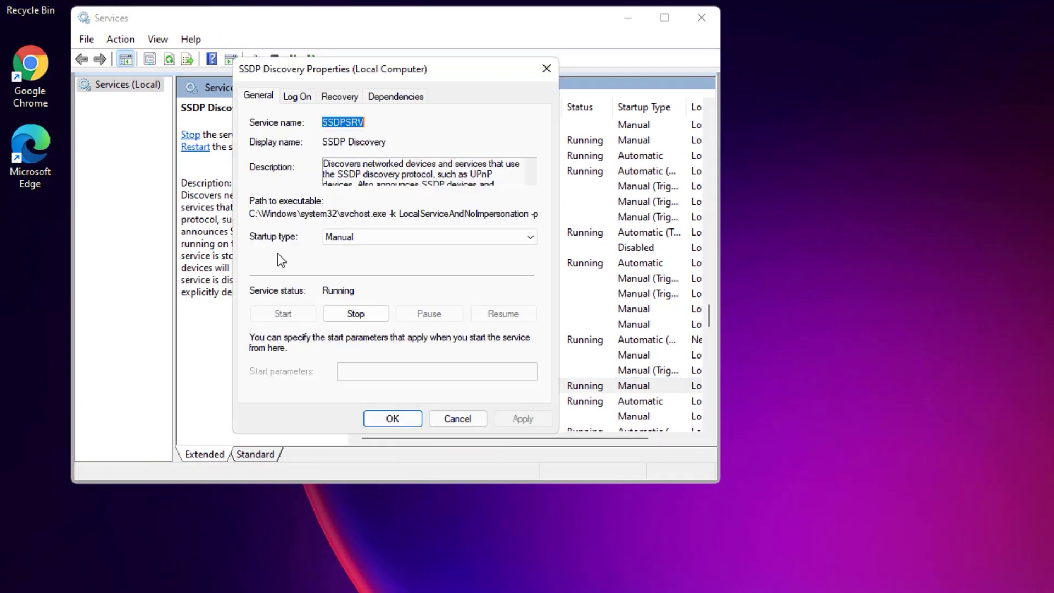
pyautogui.click(349, 241)
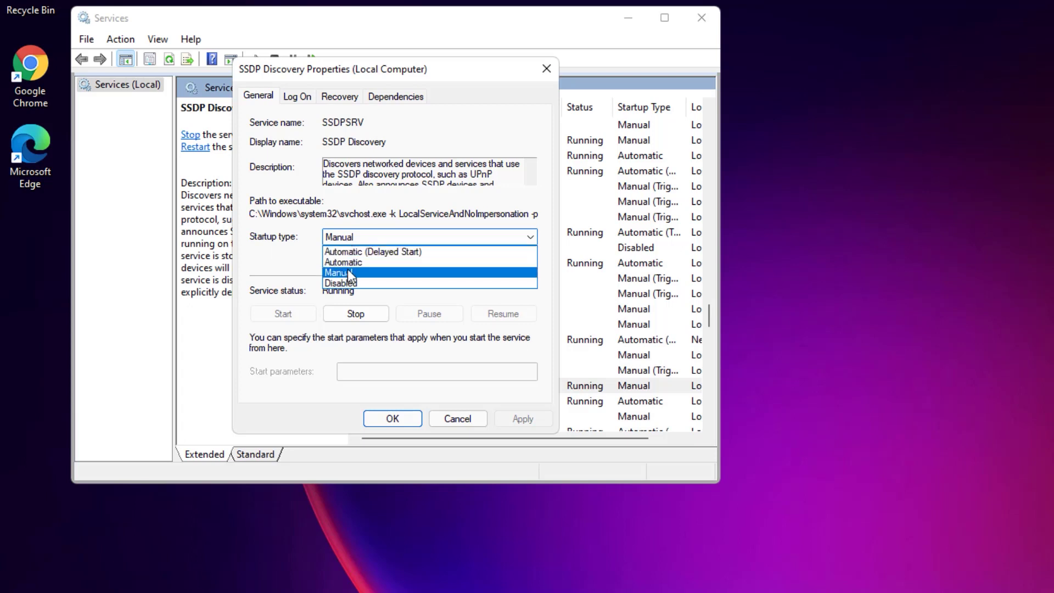
pyautogui.click(349, 262)
pyautogui.click(505, 421)
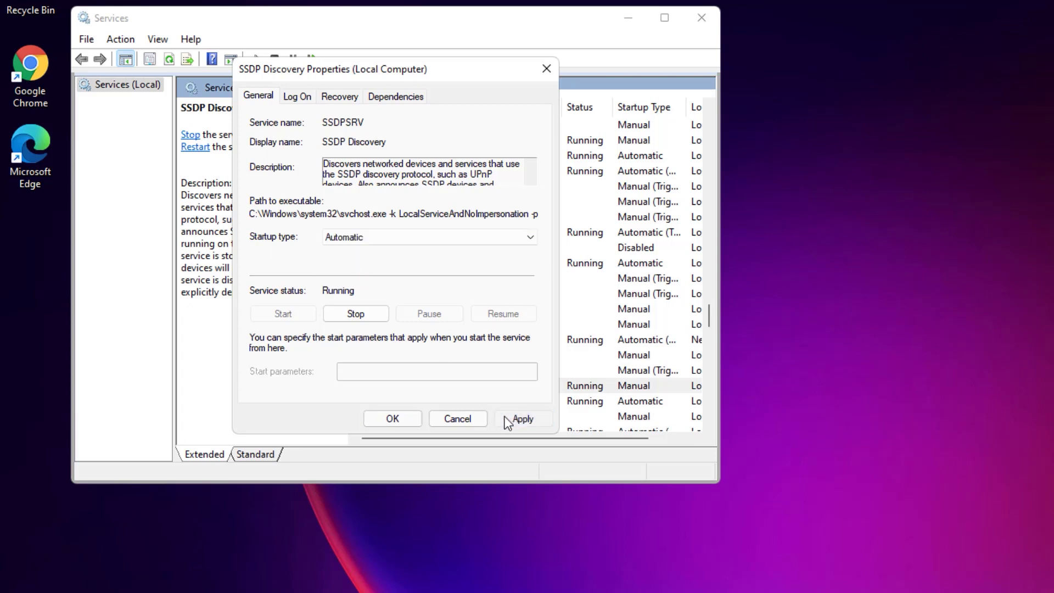
pyautogui.click(393, 419)
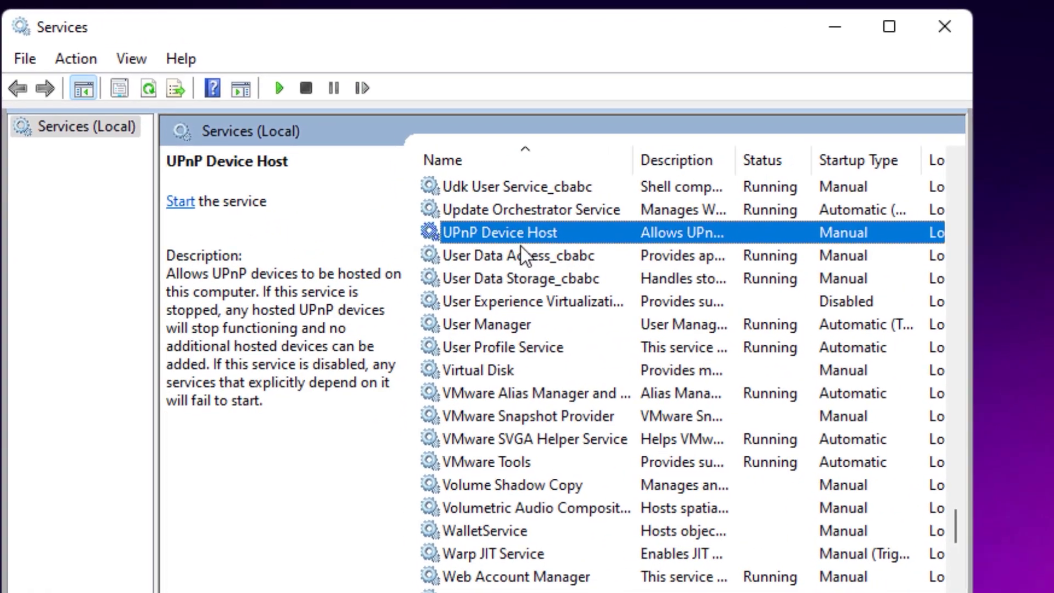
# Set the UPnP Device Host service's startup type to Automatic.
pyautogui.rightClick(418, 159)
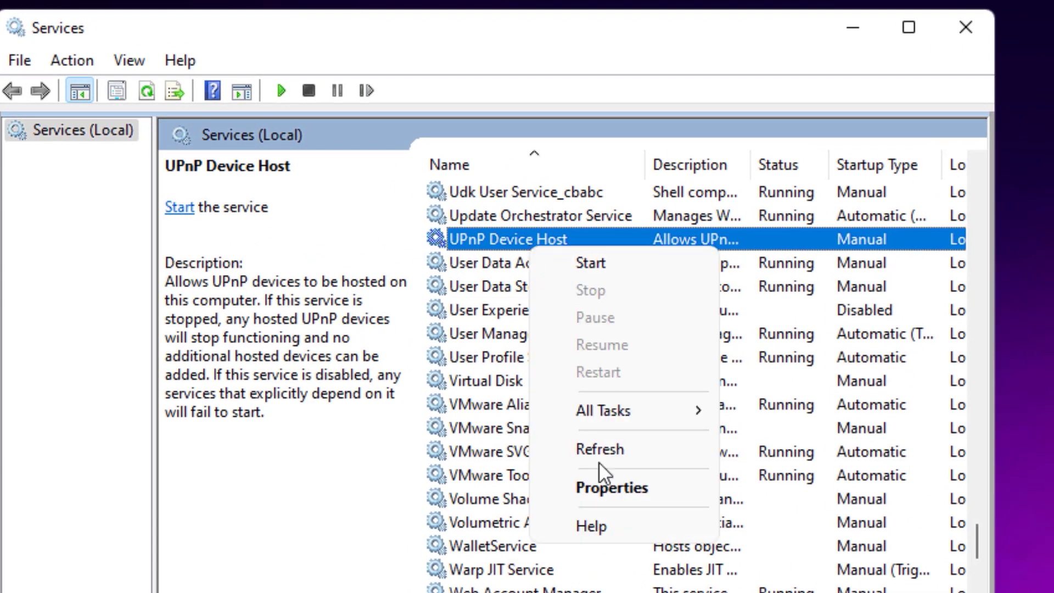
pyautogui.click(605, 494)
pyautogui.click(417, 366)
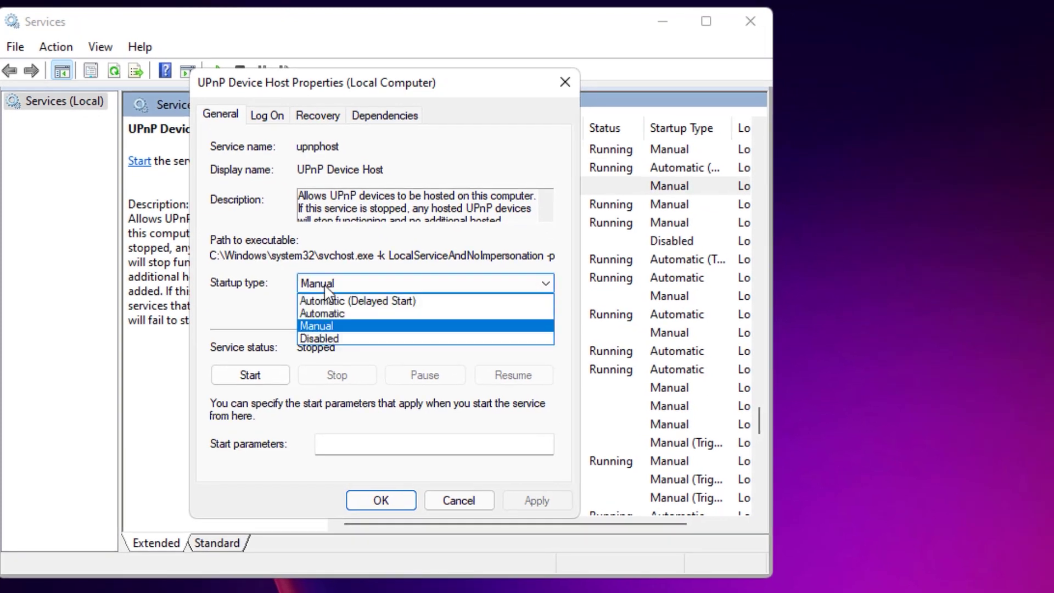
pyautogui.click(325, 312)
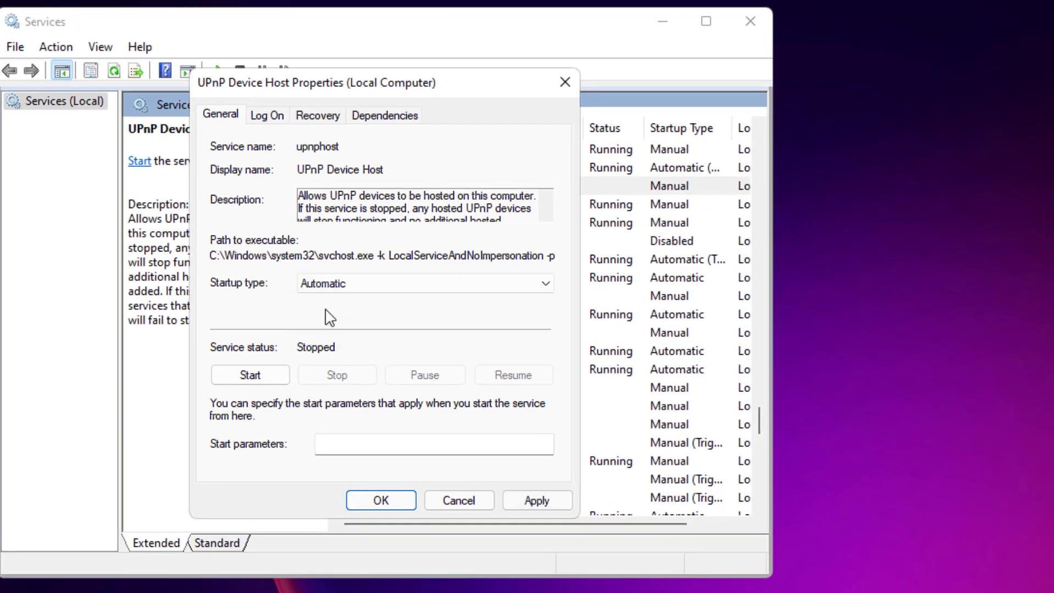
pyautogui.click(537, 501)
pyautogui.click(381, 500)
pyautogui.click(416, 407)
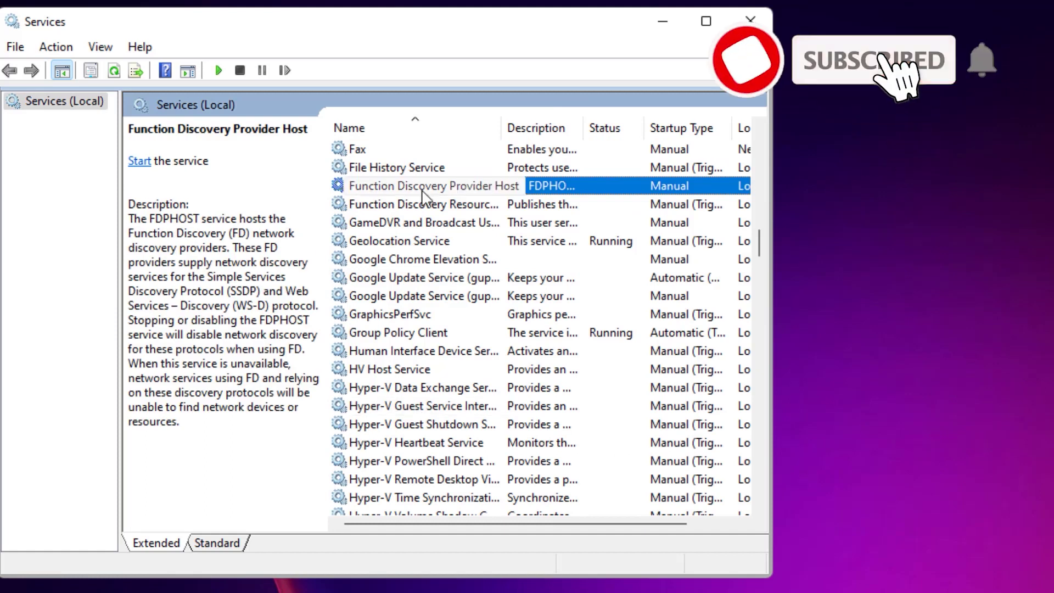
# Set the Function Discovery Provider Host service's startup type to Automatic.
pyautogui.rightClick(424, 192)
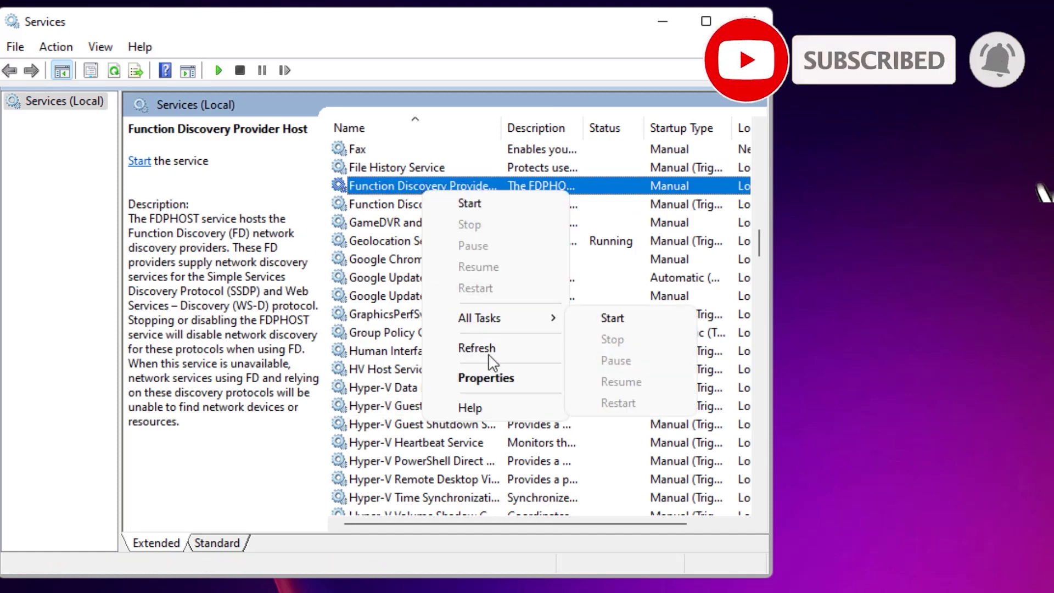
pyautogui.click(486, 379)
pyautogui.click(417, 283)
pyautogui.click(359, 312)
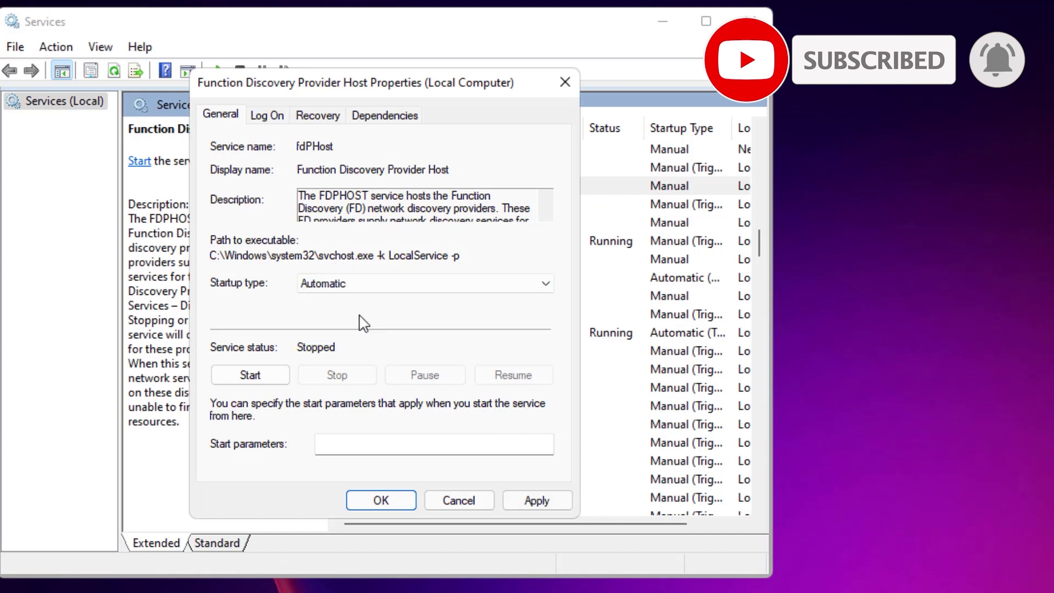
pyautogui.click(536, 500)
pyautogui.click(364, 500)
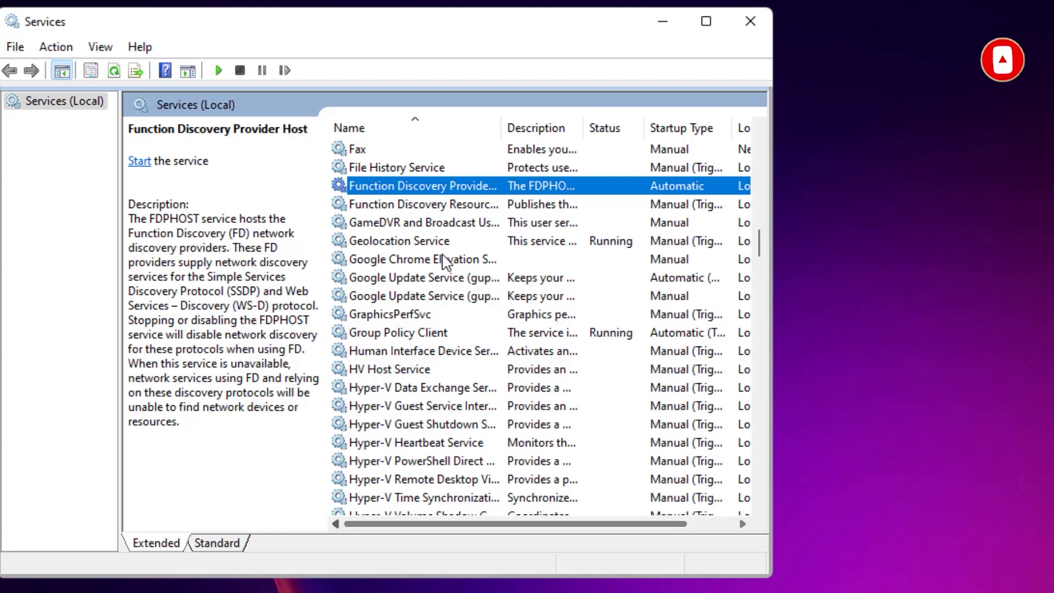
# Set the Function Discovery Resource Publication service's startup type to Automatic.
pyautogui.click(413, 211)
pyautogui.rightClick(413, 213)
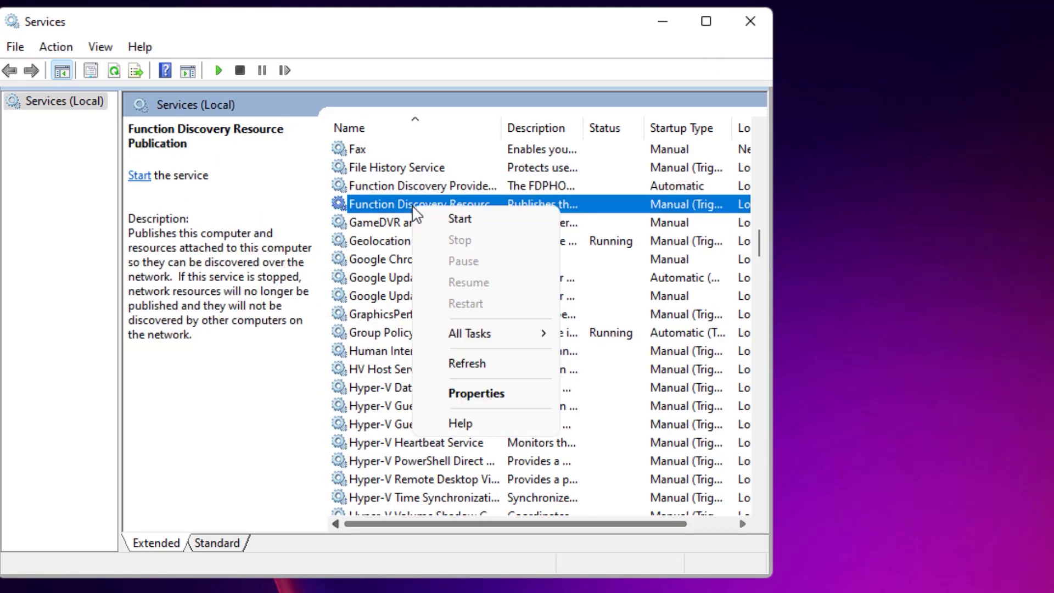
pyautogui.click(471, 393)
pyautogui.click(426, 283)
pyautogui.click(359, 311)
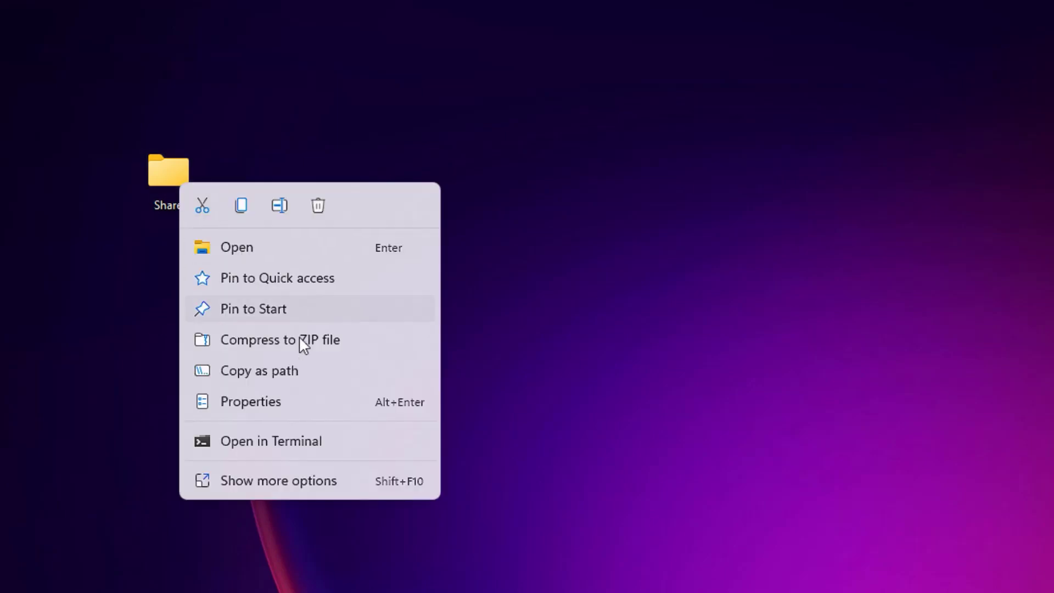
# In the Share folder's Advanced Sharing, turn on 'Share this folder'.
pyautogui.click(304, 413)
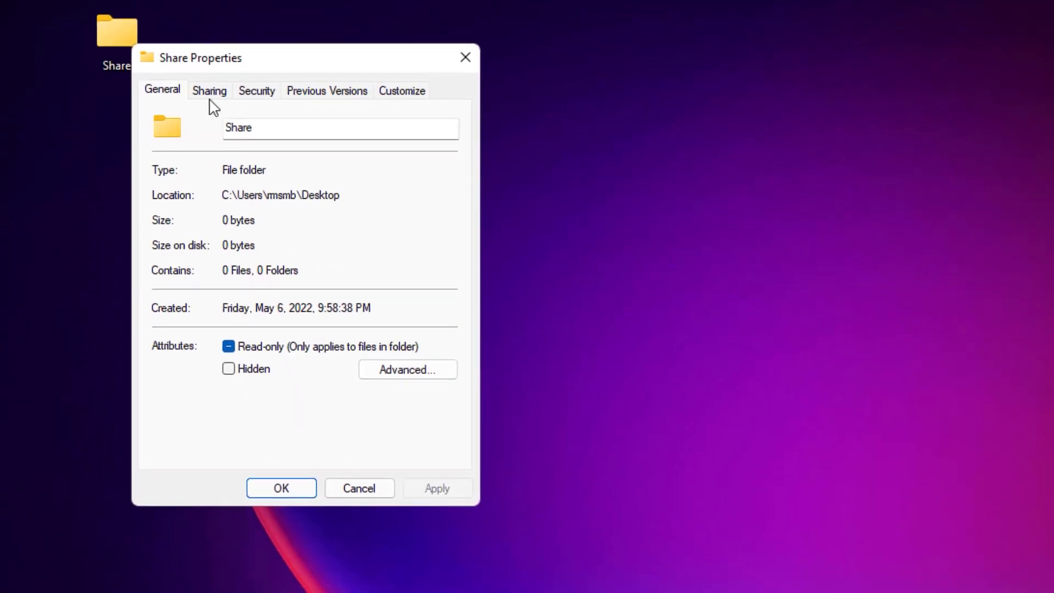
pyautogui.click(211, 92)
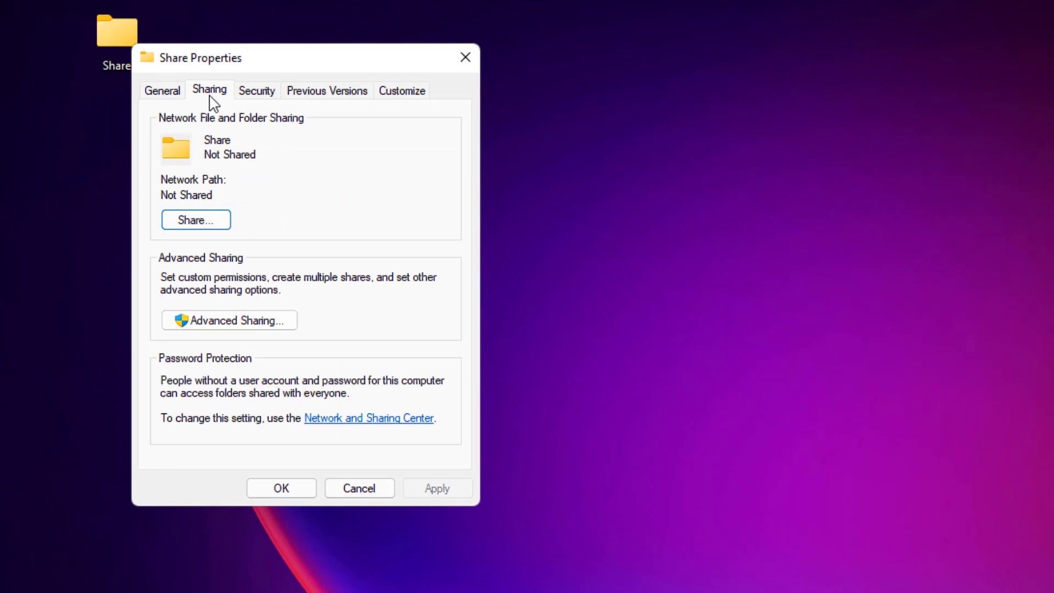
pyautogui.click(229, 321)
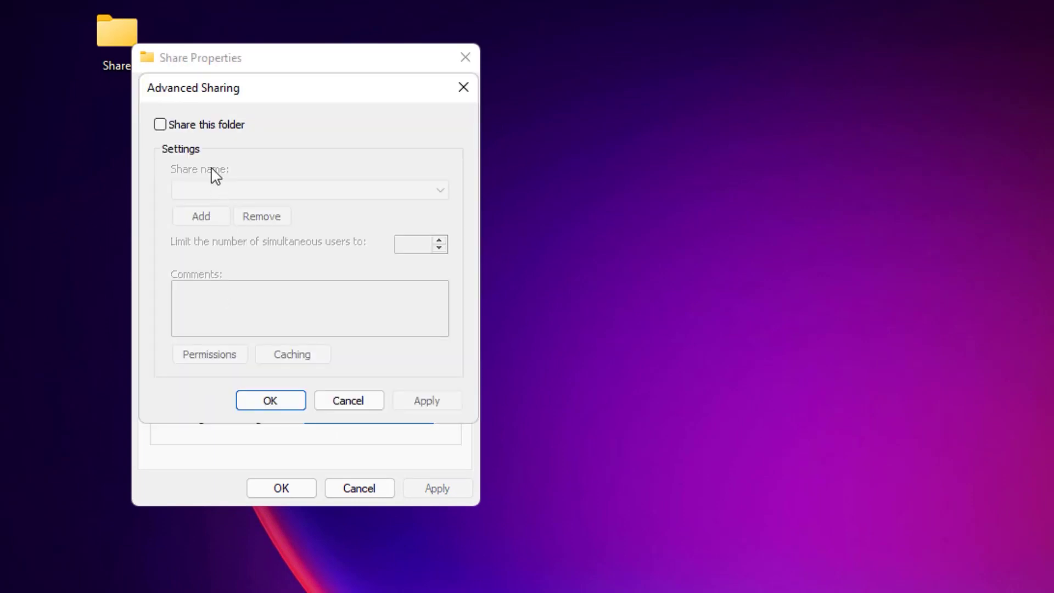
pyautogui.click(192, 131)
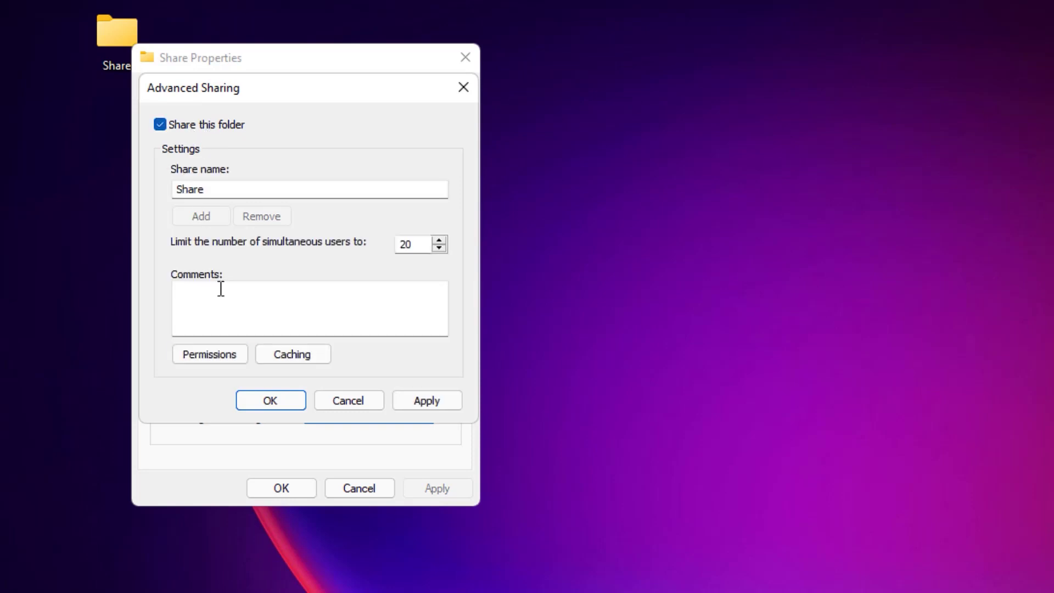
# Grant Everyone Full Control in the share permissions and confirm the advanced sharing.
pyautogui.click(216, 359)
pyautogui.click(384, 337)
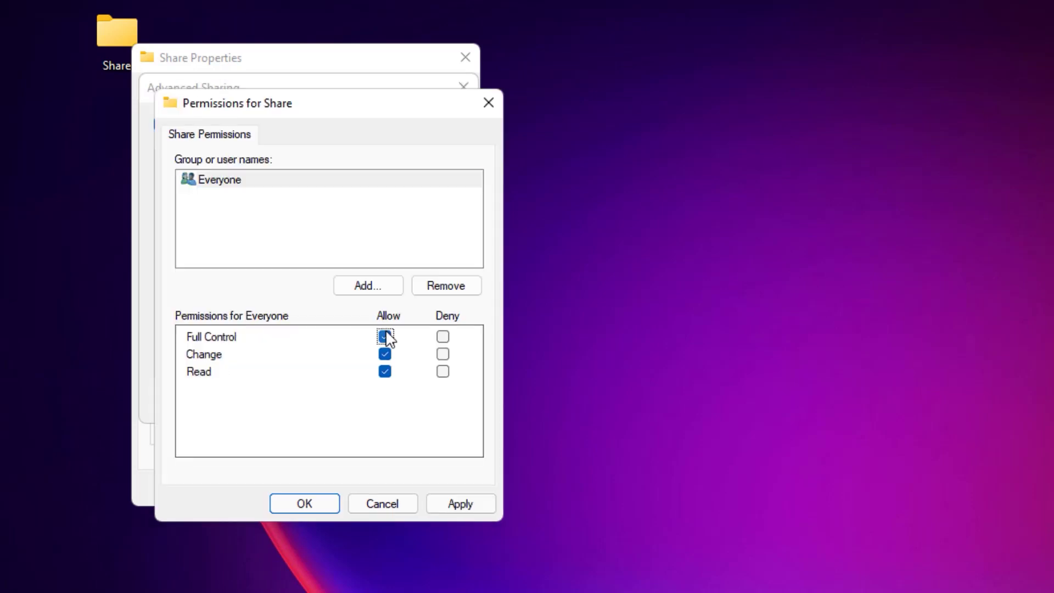
pyautogui.click(461, 504)
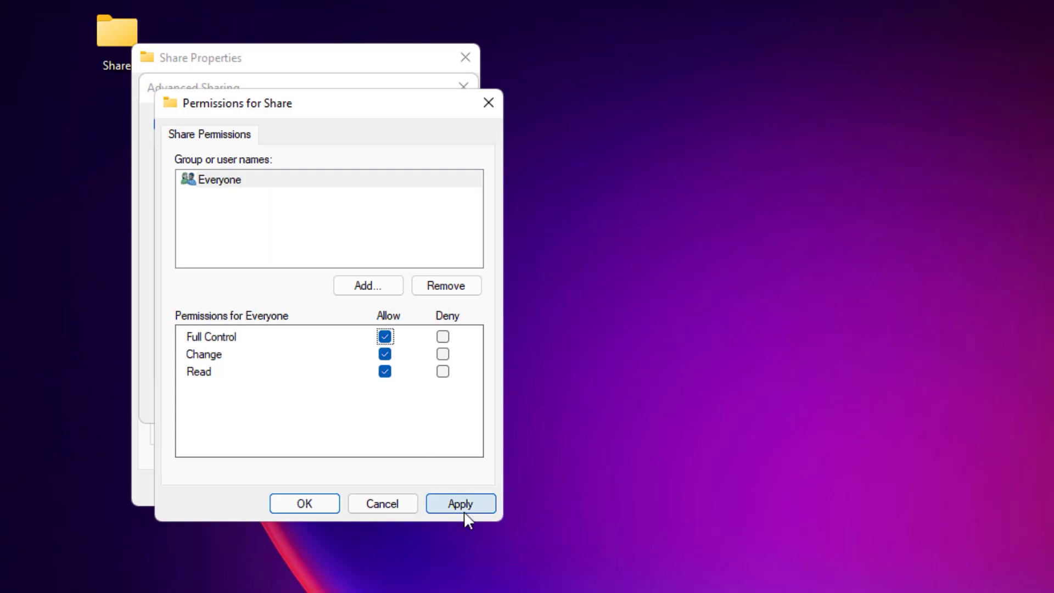
pyautogui.click(304, 503)
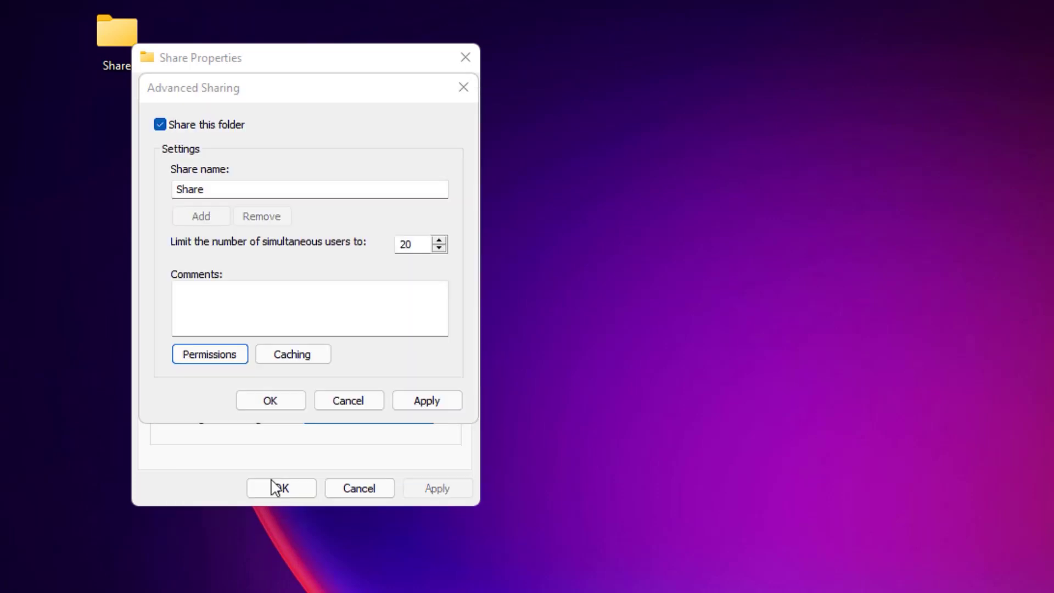
pyautogui.click(266, 405)
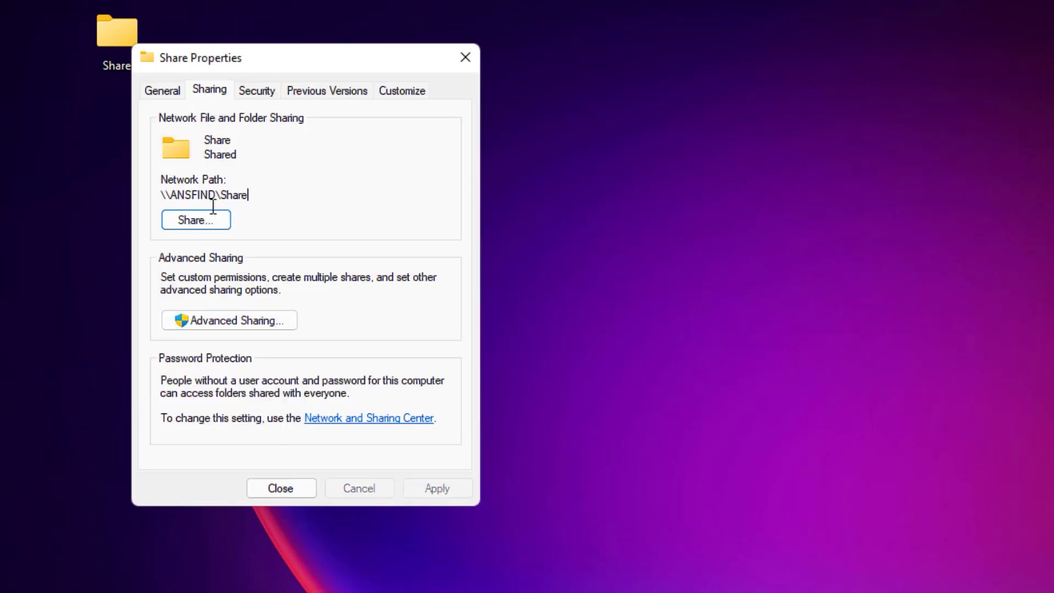
# Add Everyone to the folder's sharing list with Read/Write permission.
pyautogui.click(197, 222)
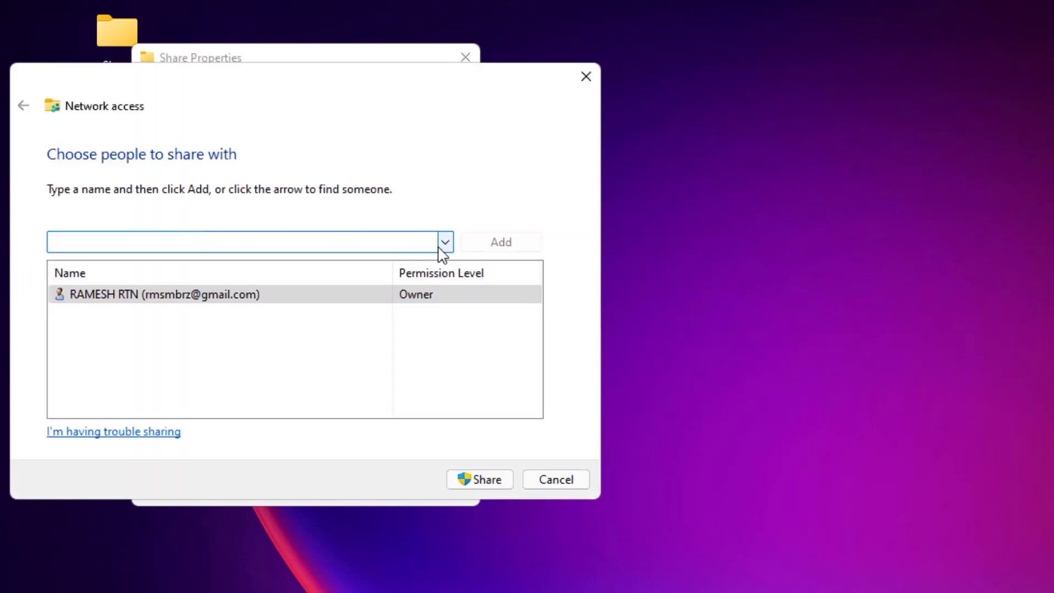
pyautogui.click(444, 242)
pyautogui.click(224, 291)
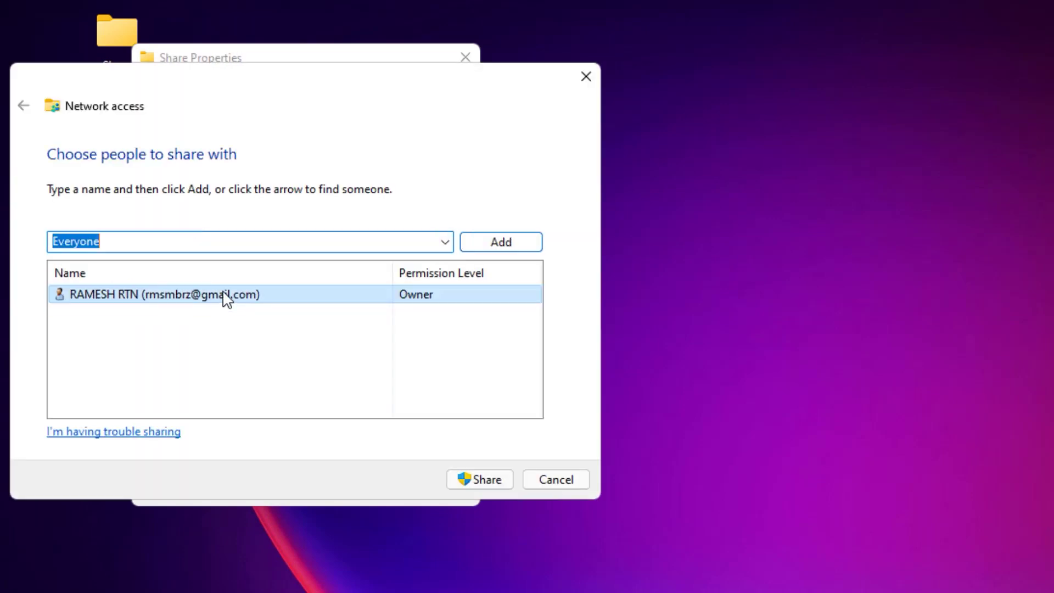
pyautogui.click(498, 242)
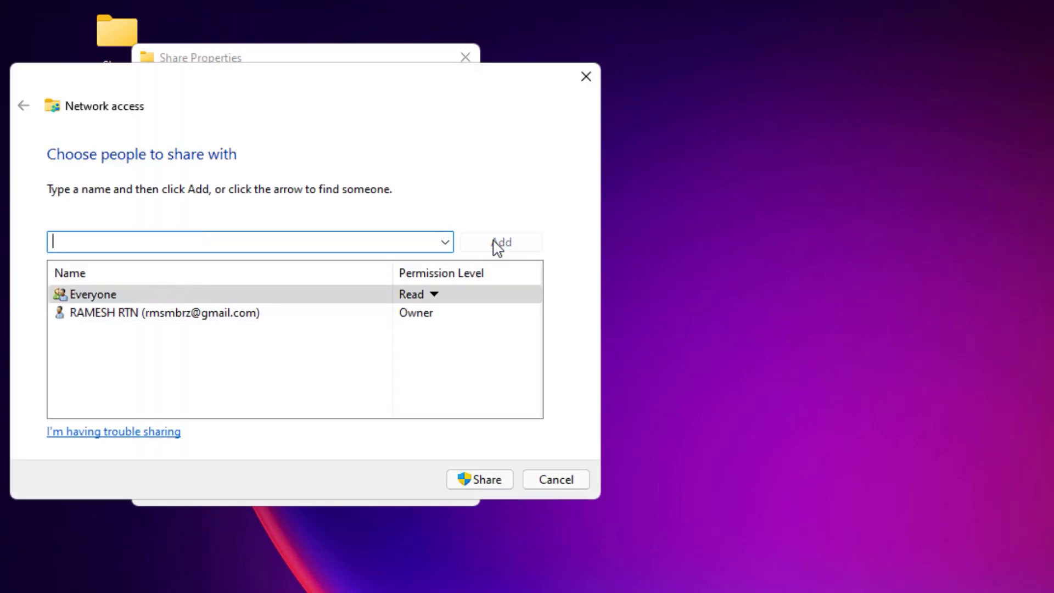
pyautogui.click(435, 295)
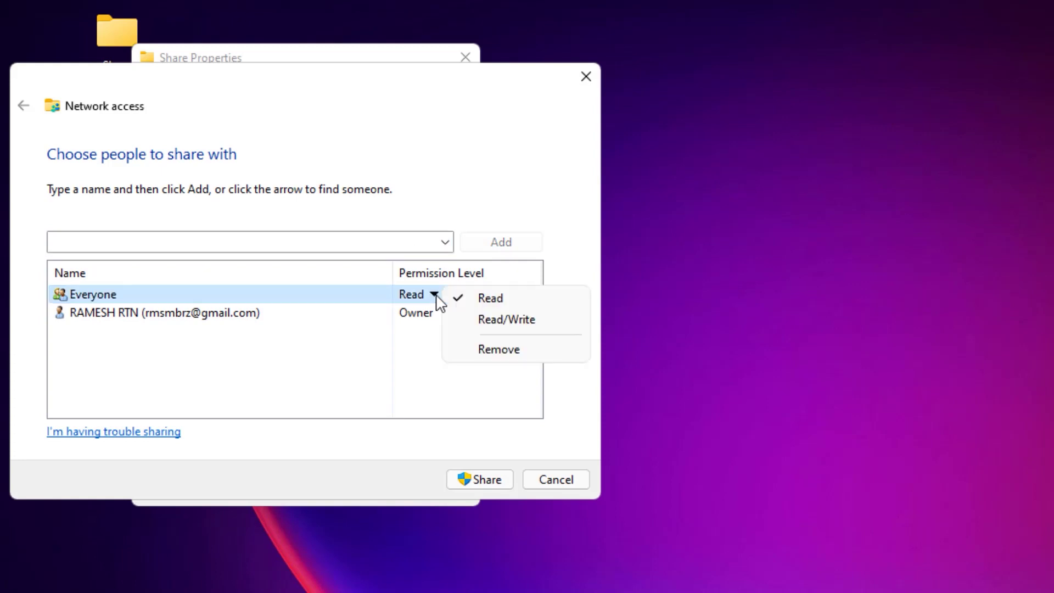
pyautogui.click(528, 316)
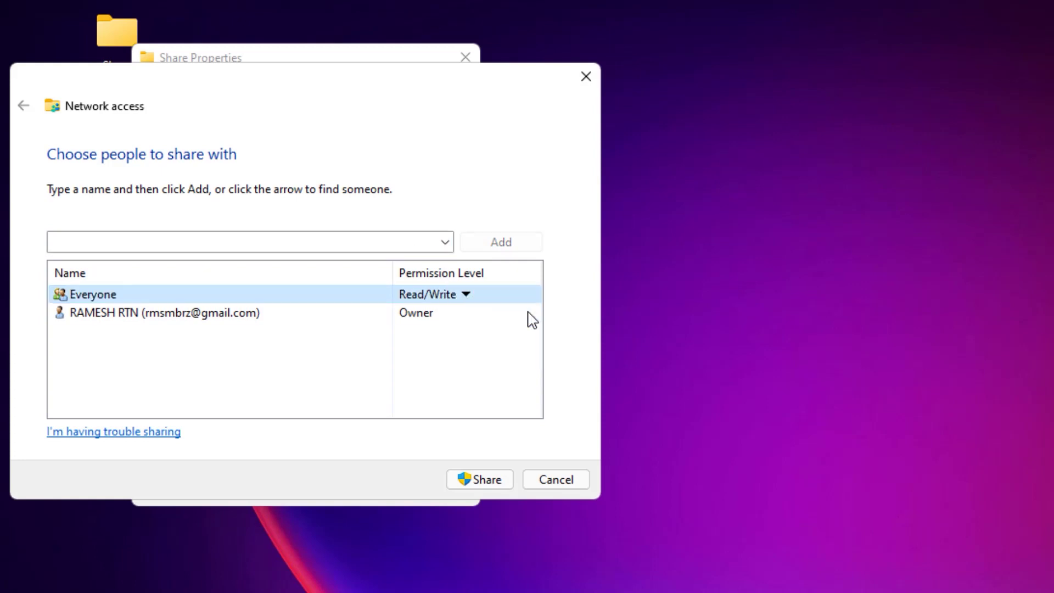
# Share the folder, turn on network discovery for public networks, and open the shared item.
pyautogui.click(487, 480)
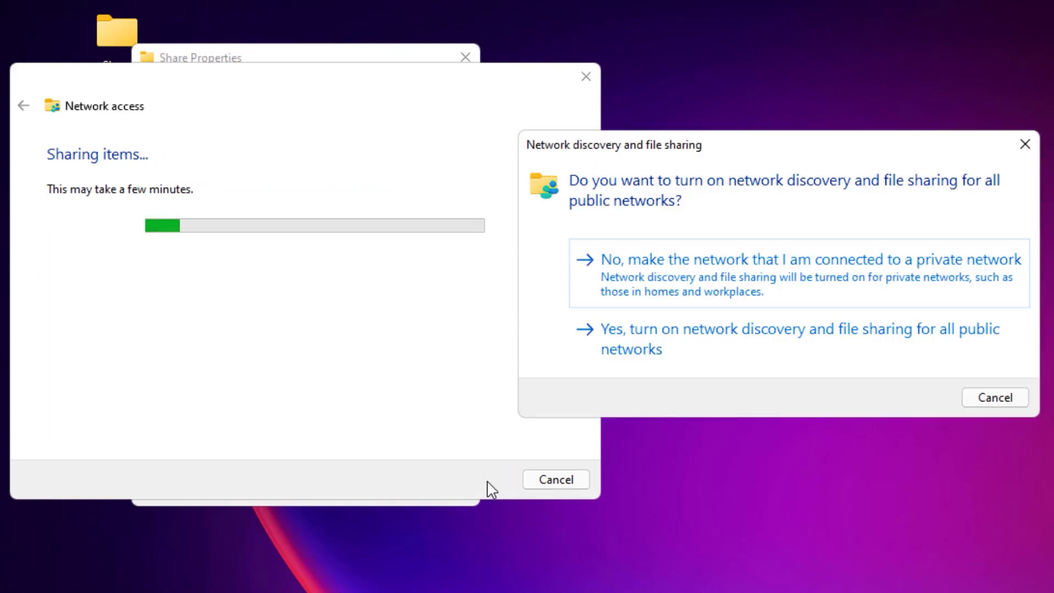
pyautogui.click(616, 353)
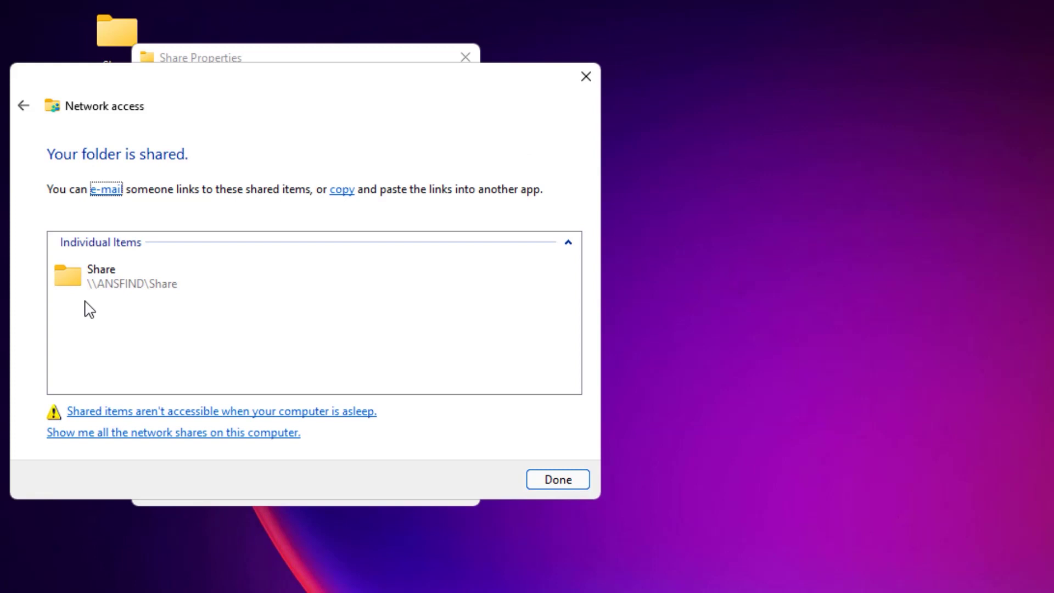
pyautogui.click(541, 477)
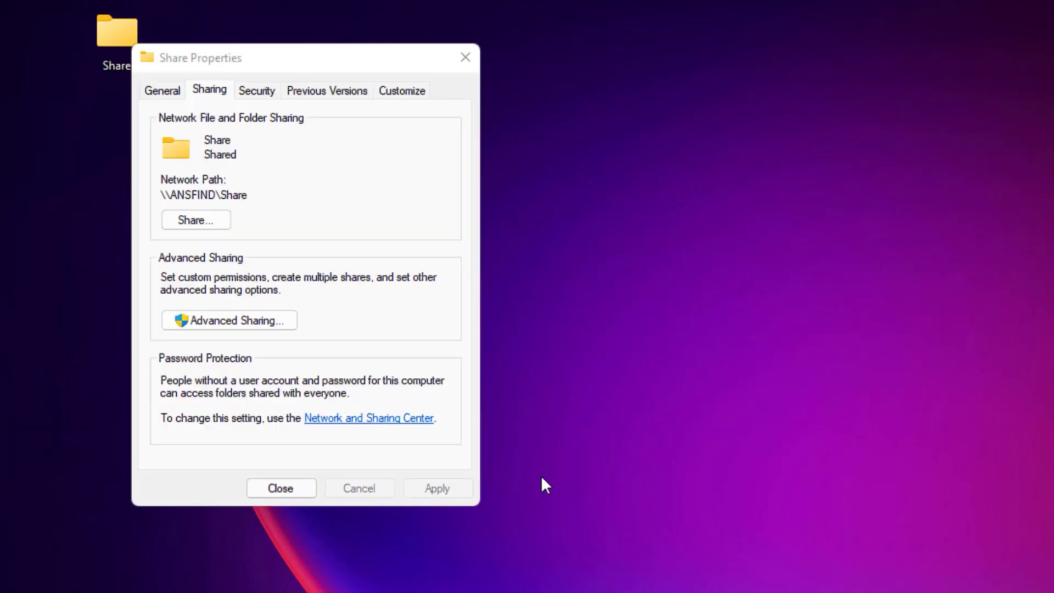
pyautogui.click(204, 222)
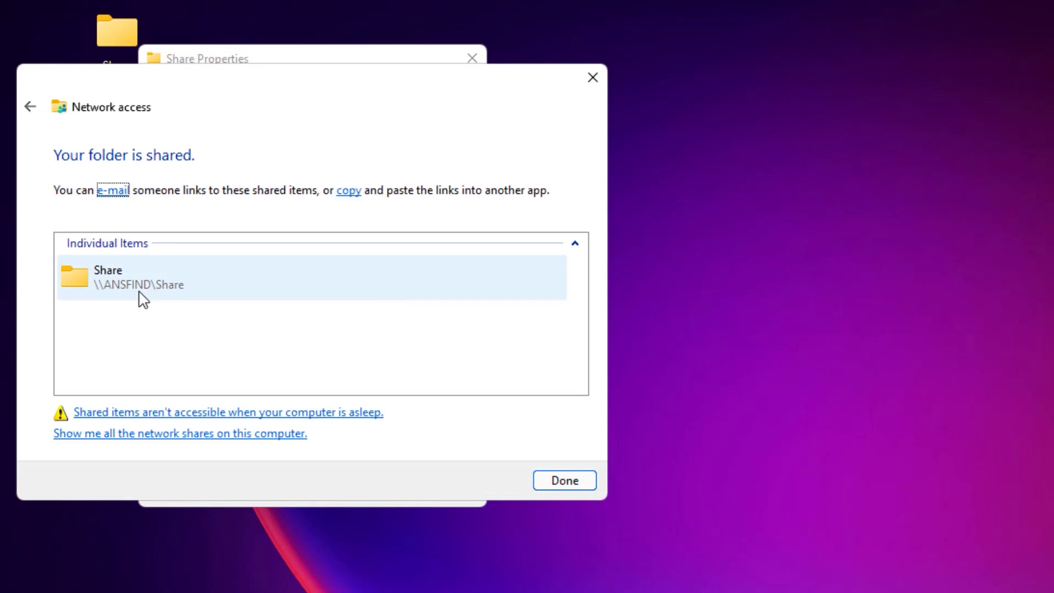
pyautogui.doubleClick(384, 292)
# Browse Network > ANSFIND and open its empty Share folder.
pyautogui.click(336, 494)
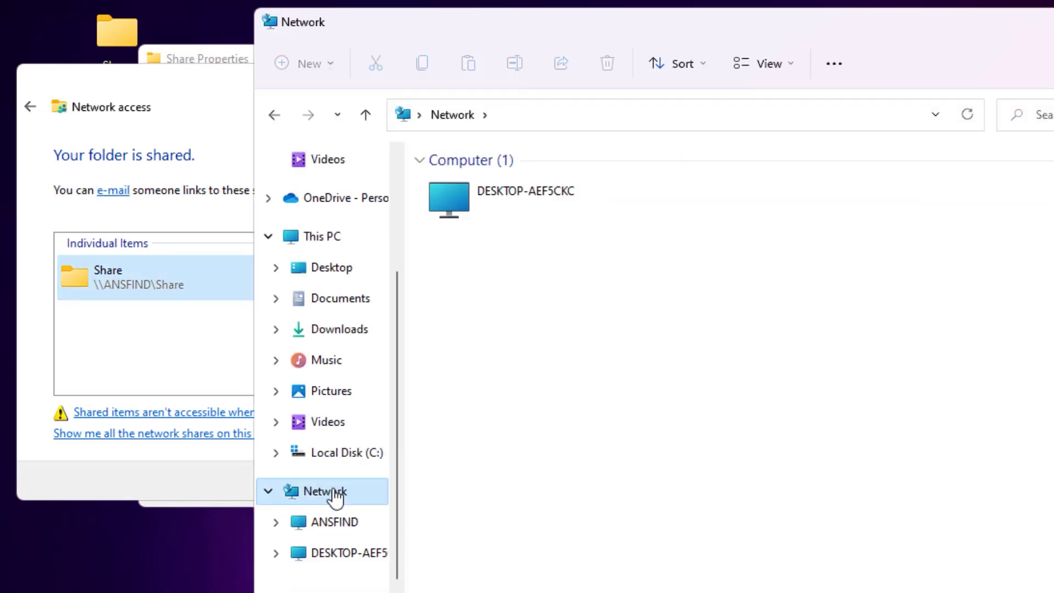
pyautogui.click(336, 522)
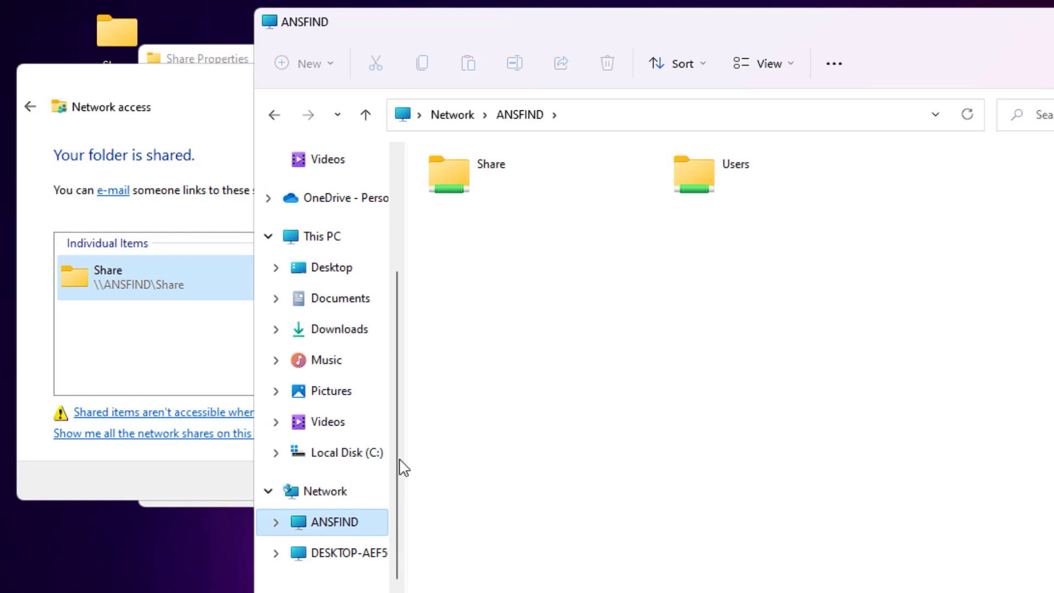
pyautogui.doubleClick(496, 196)
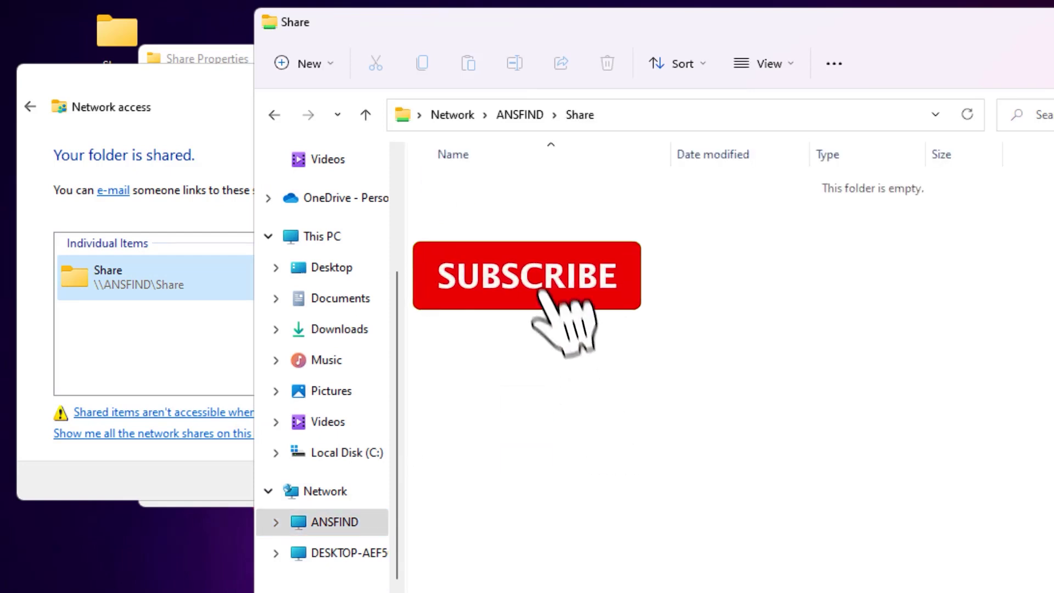
# Close the network folder window, the sharing confirmation, and Share Properties.
pyautogui.hotkey('alt', 'F4')
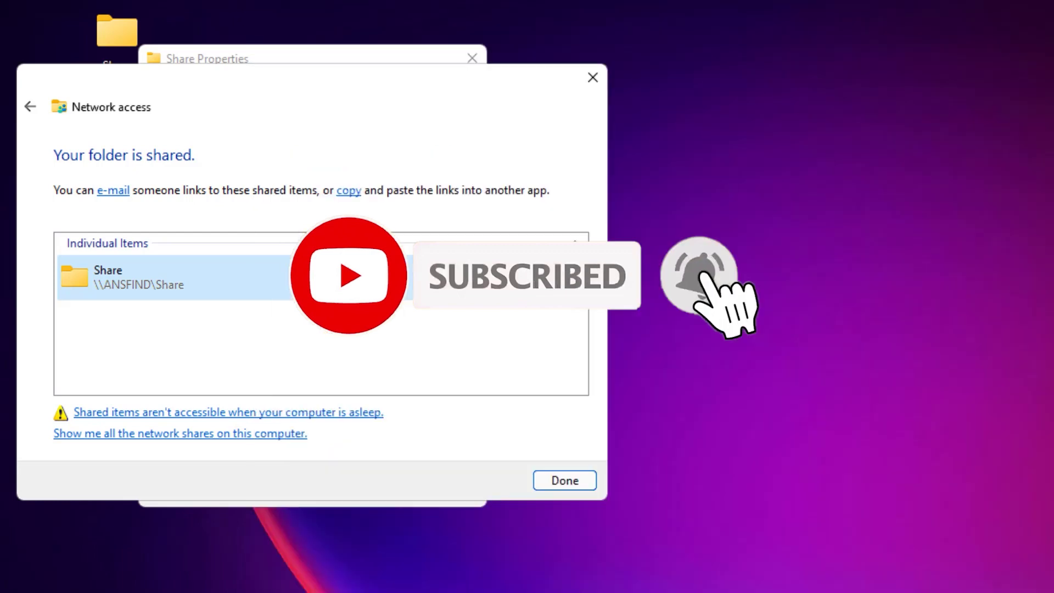
pyautogui.click(591, 73)
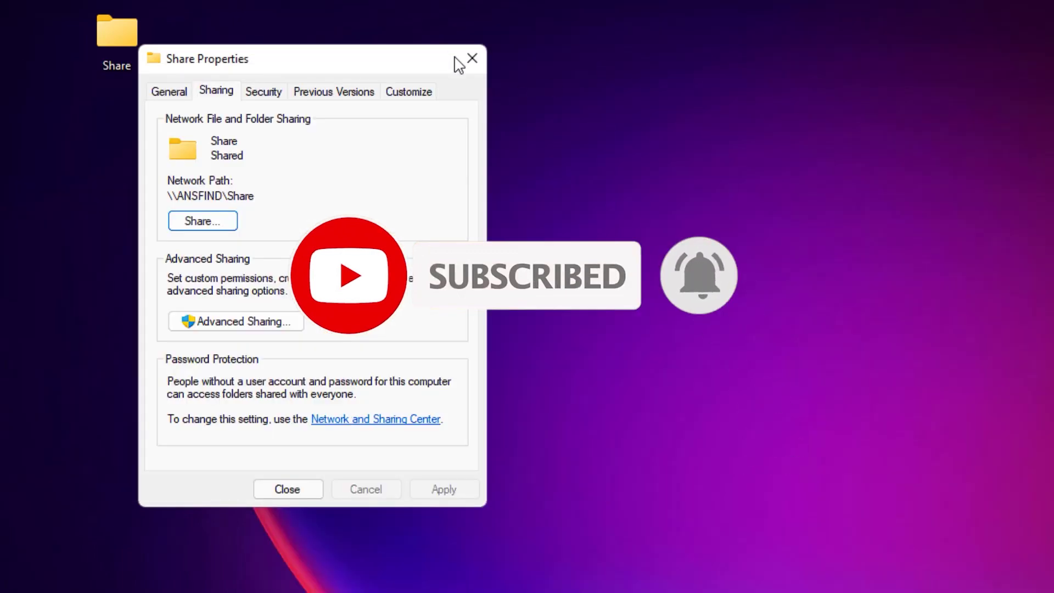
pyautogui.click(471, 54)
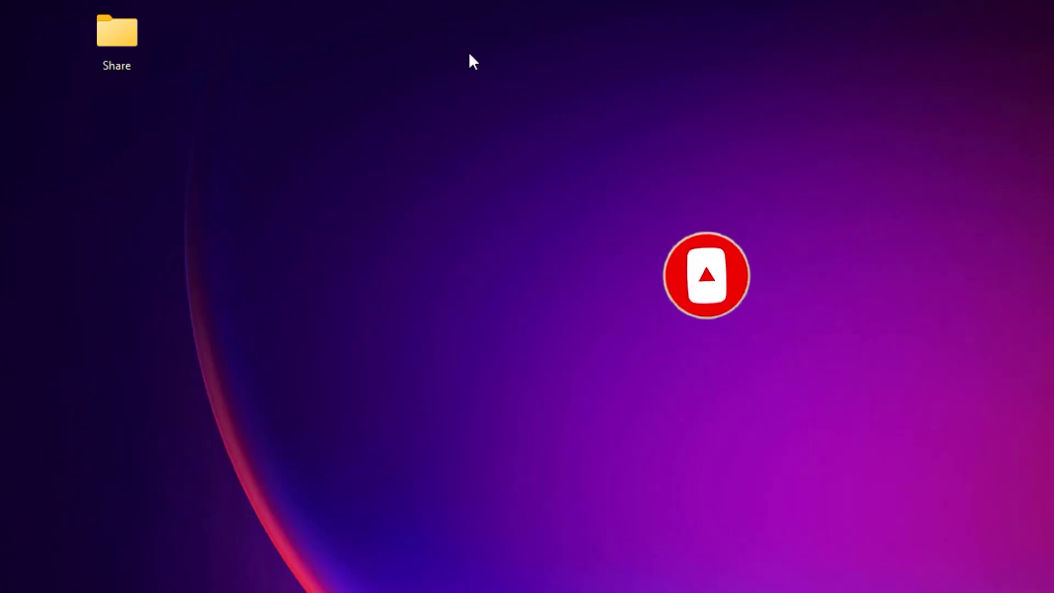